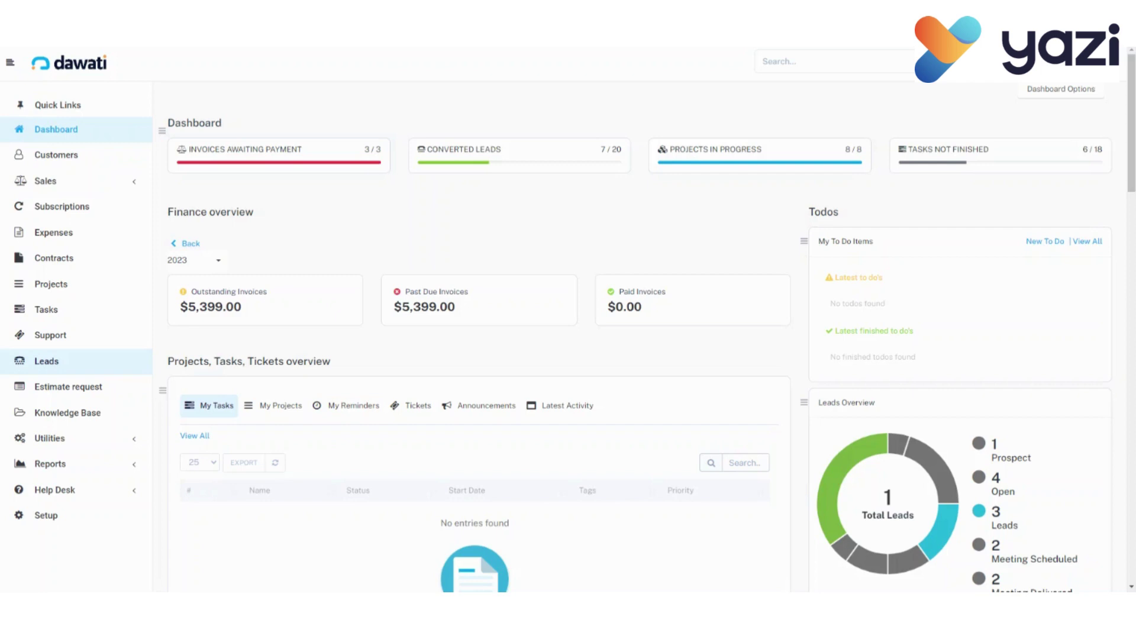
left_click(42, 362)
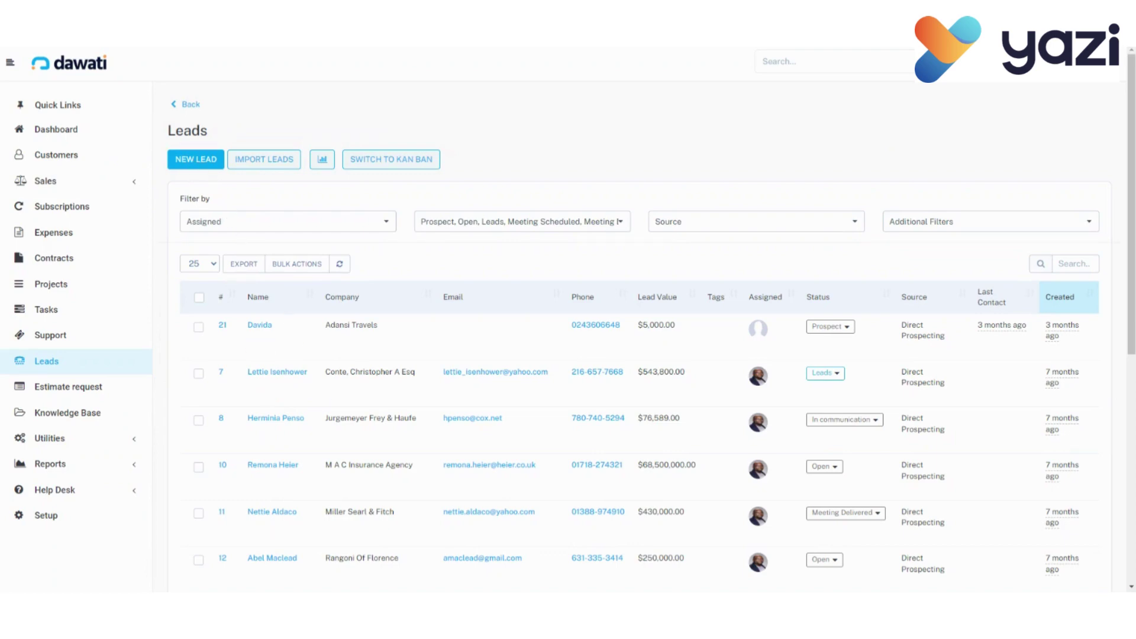
Start a new lead and open the Status dropdown in the Add new lead form.
left_click(194, 161)
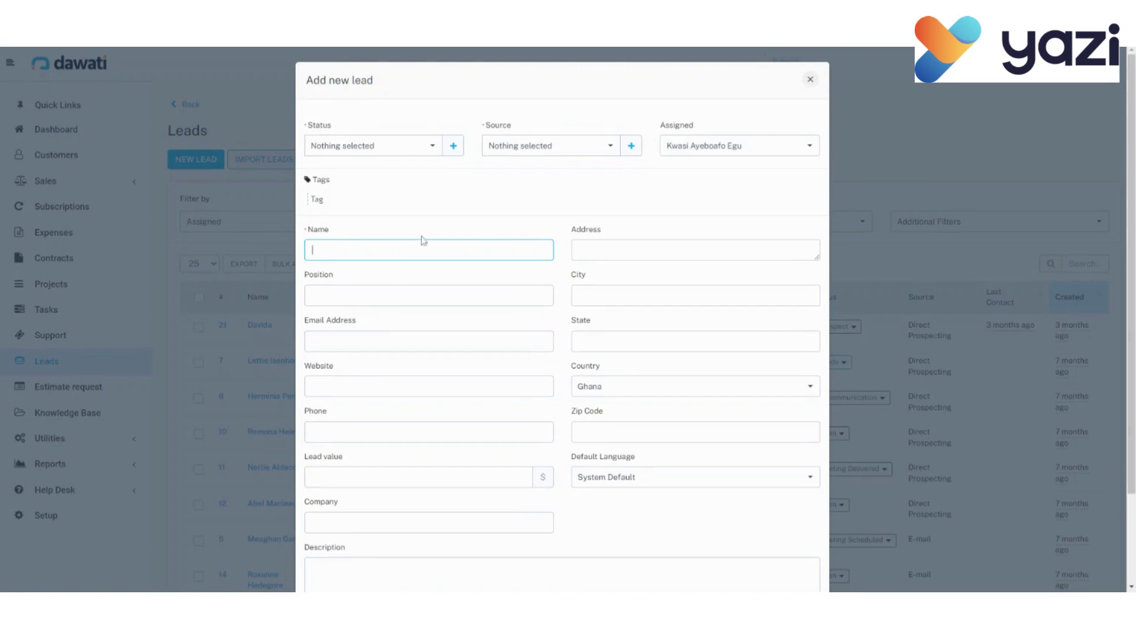
left_click(432, 148)
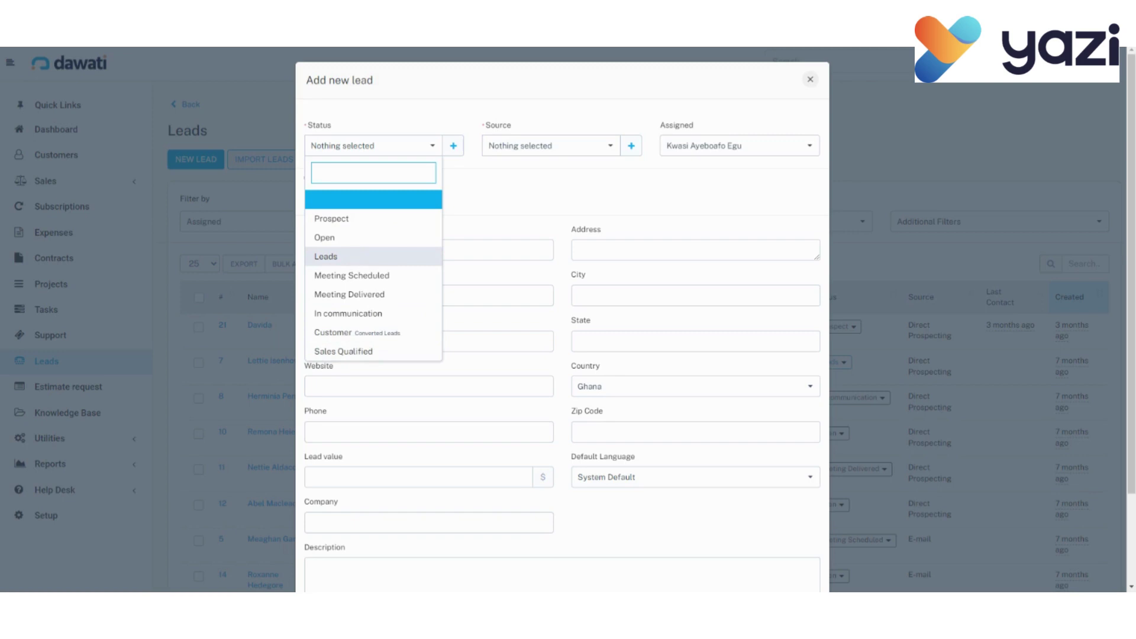
Choose Leads as the lead status and Facebook as the lead source.
left_click(347, 258)
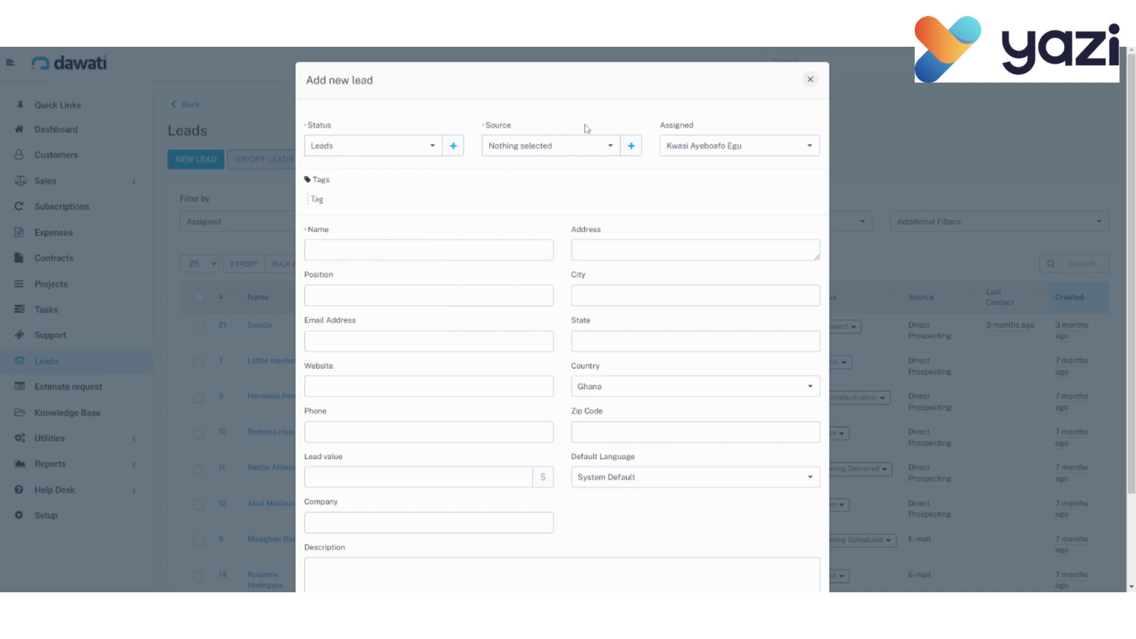
left_click(612, 148)
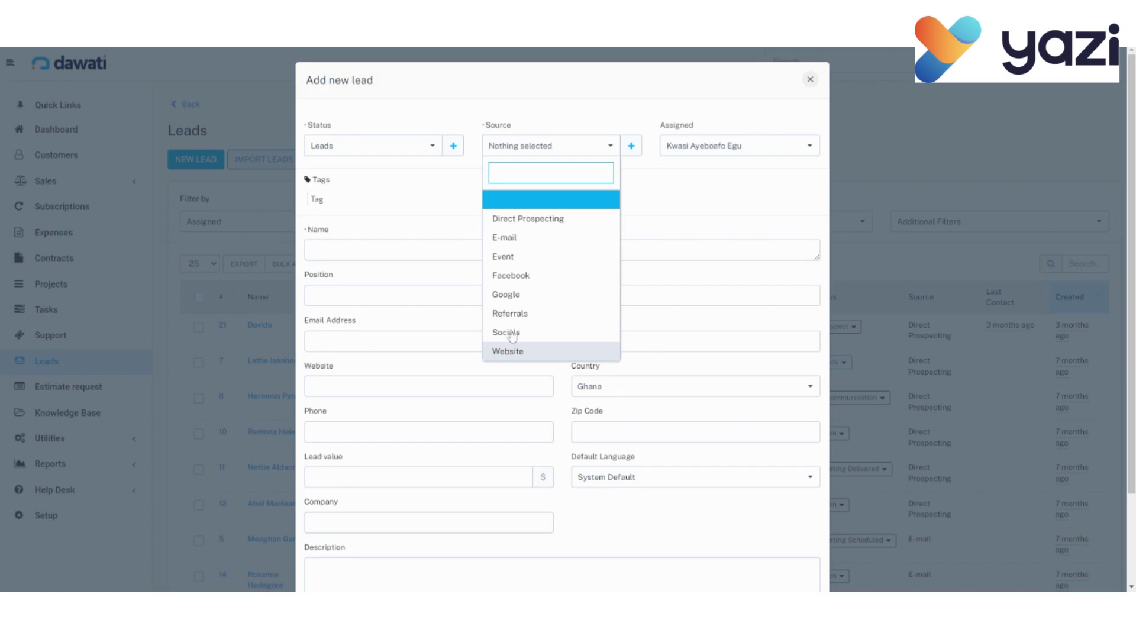
left_click(515, 283)
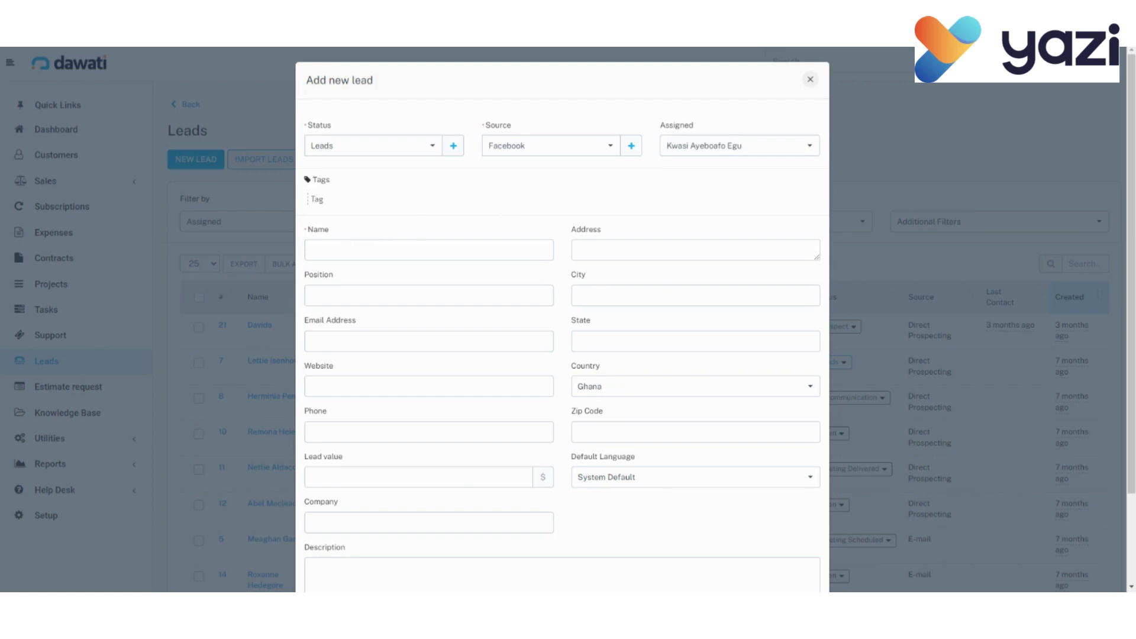
Enter the lead's full name and street address.
left_click(313, 249)
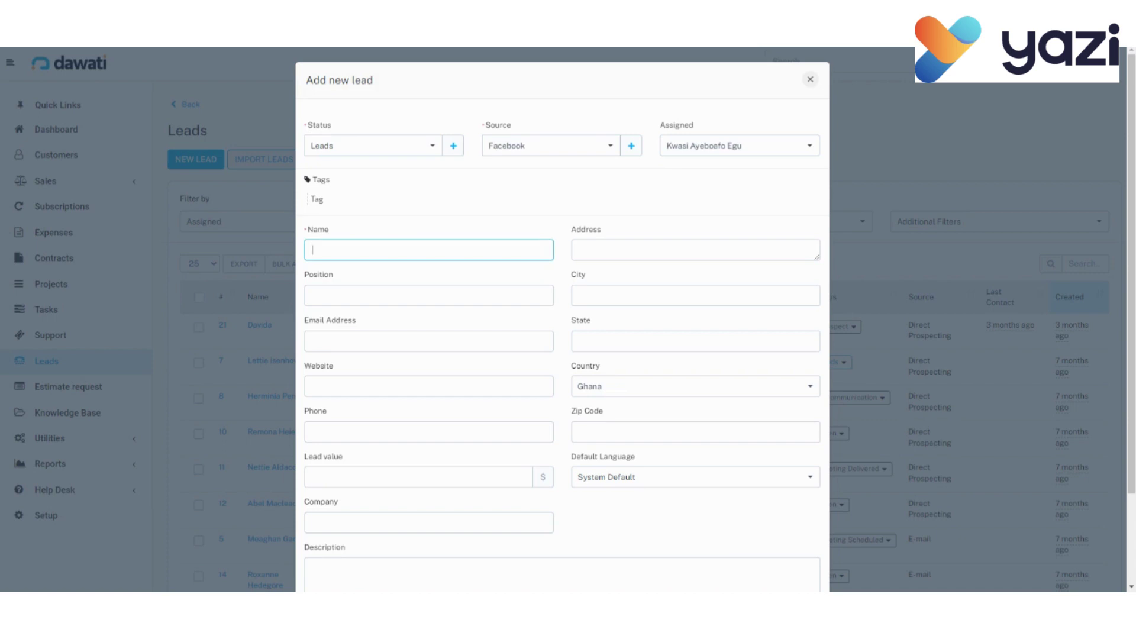
left_click(580, 250)
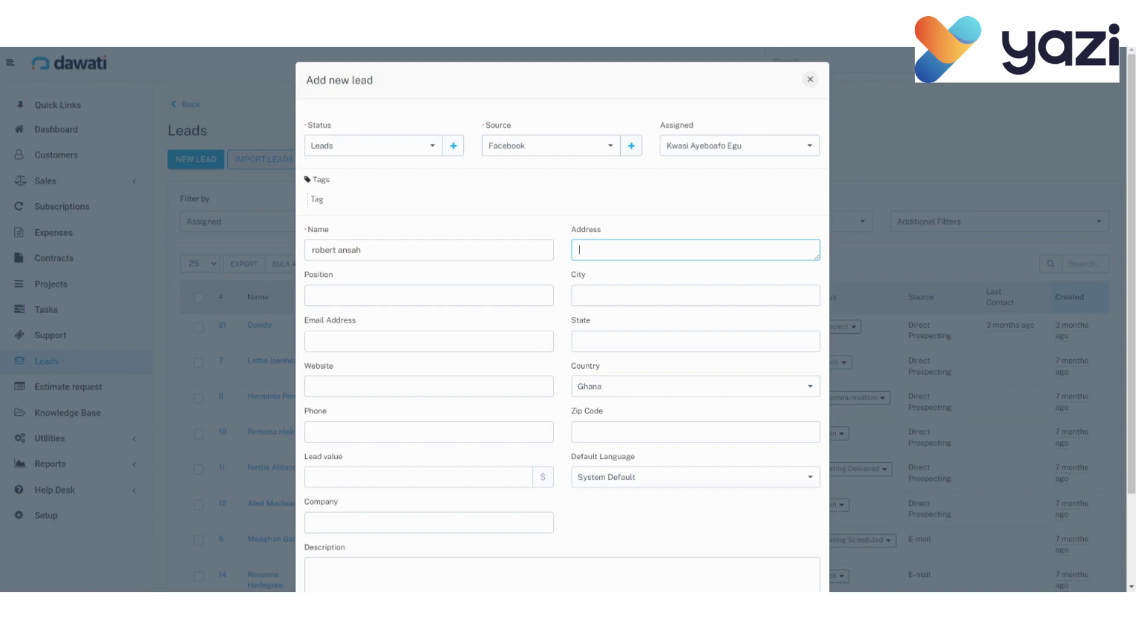
Fill in position CEO, city Accra and the lead's e-mail address.
left_click(356, 303)
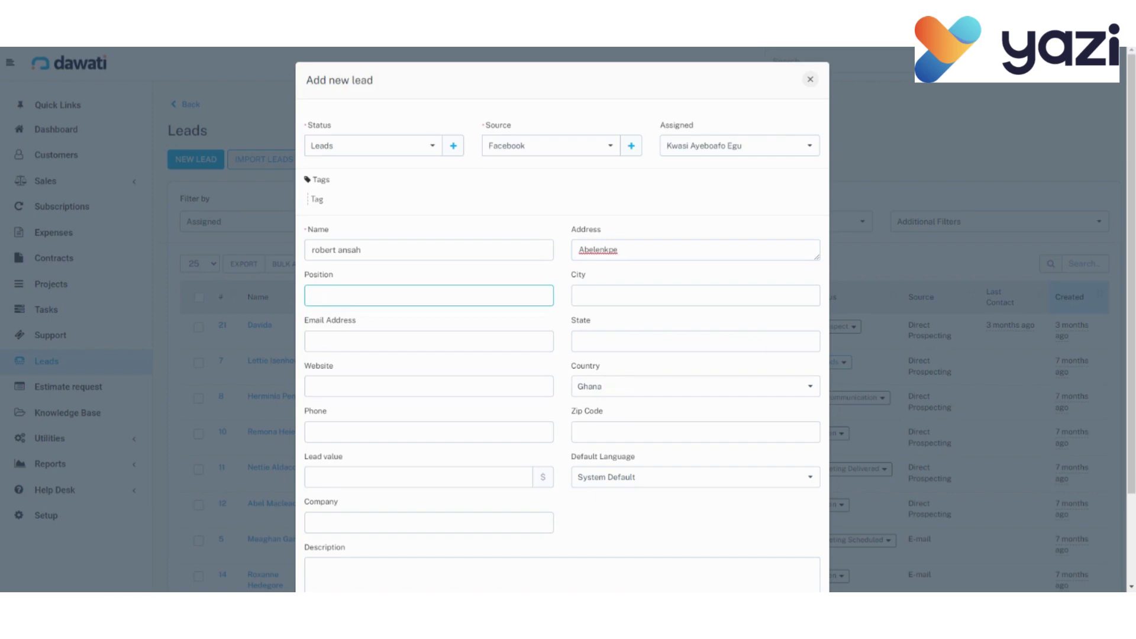
type("CEO")
left_click(582, 299)
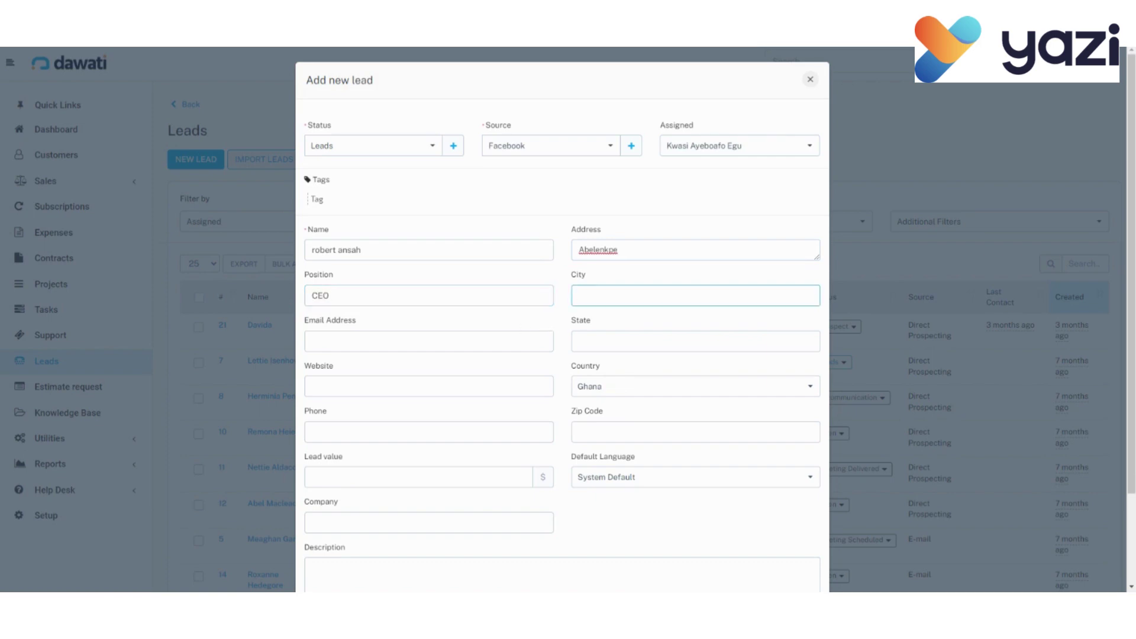
type("Accra")
left_click(402, 346)
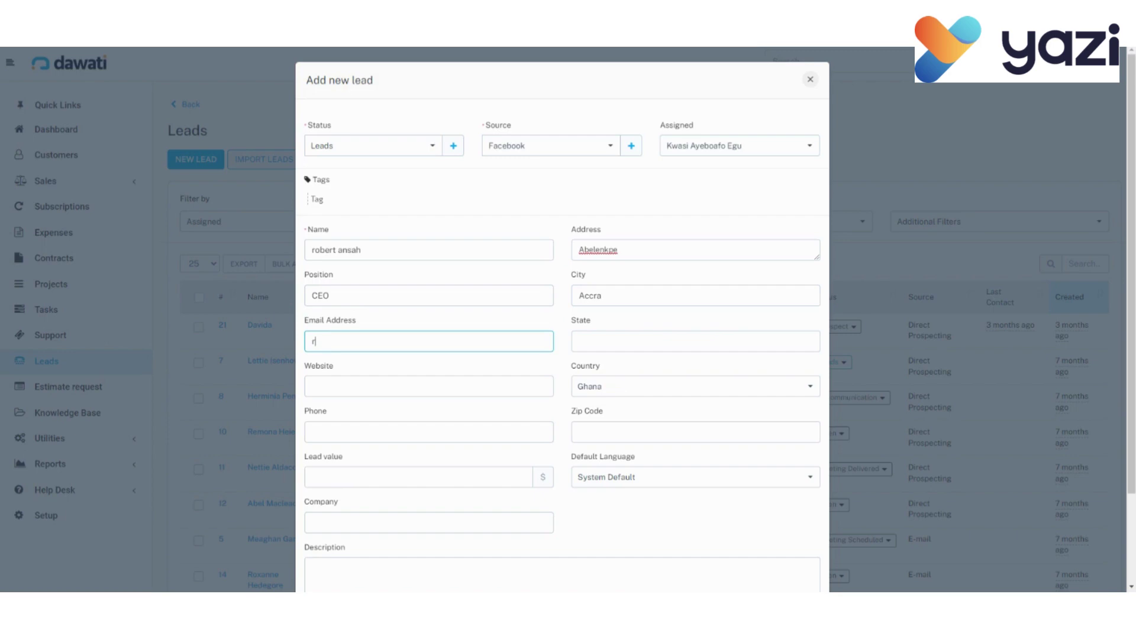
left_click(429, 386)
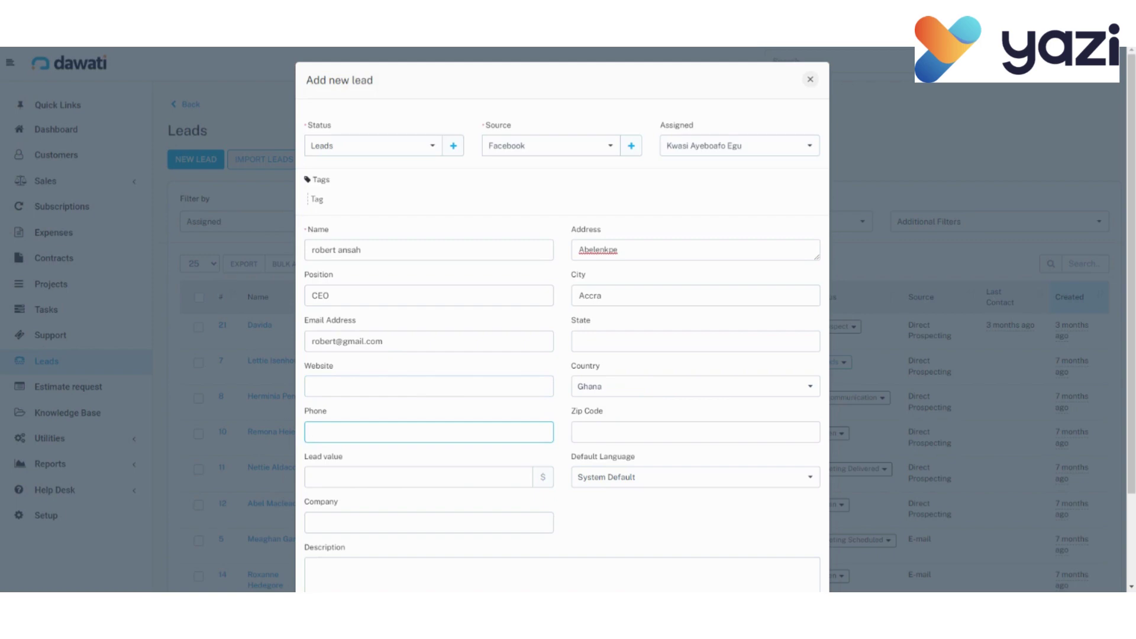
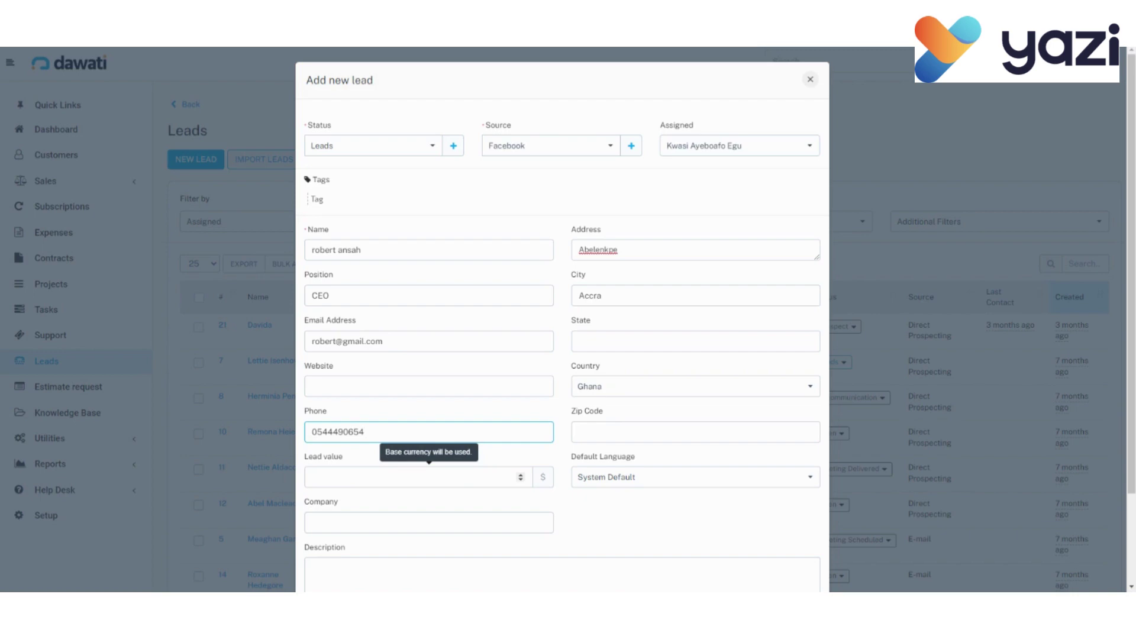
Enter the lead's phone number, lead value 120000 and company ABC.
left_click(313, 476)
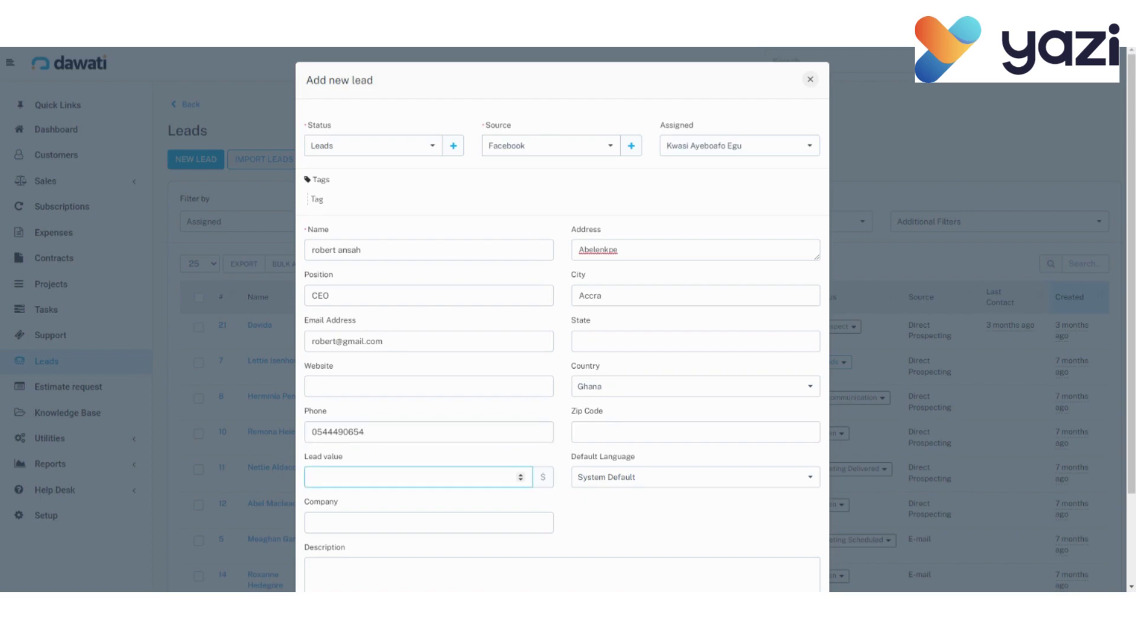
type("120000")
scroll(551, 512, "down", 1)
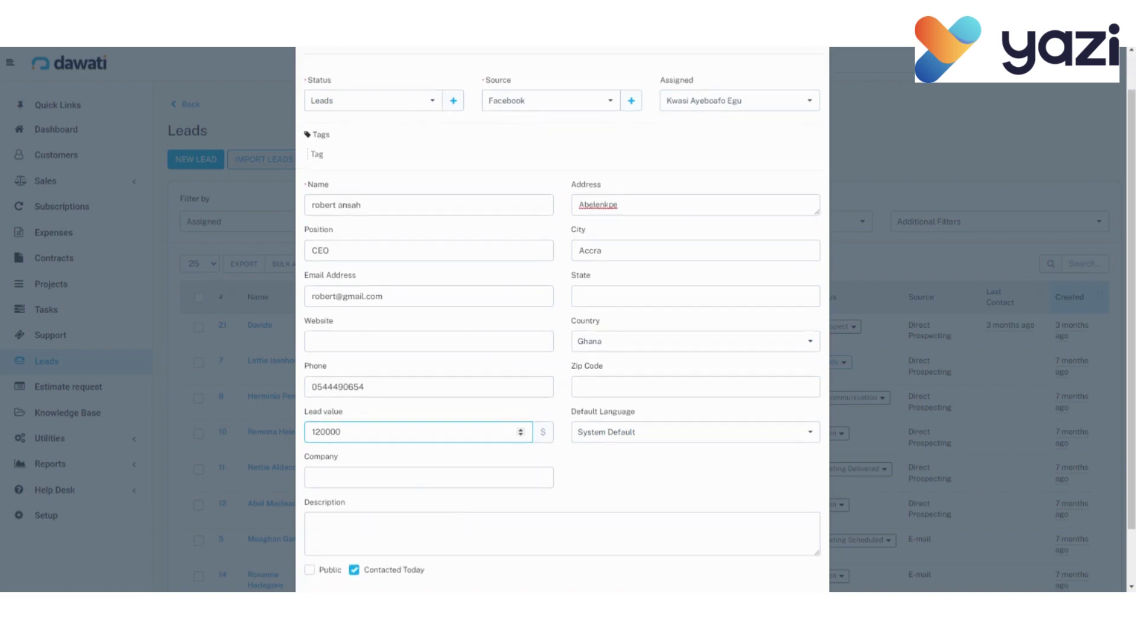
left_click(314, 477)
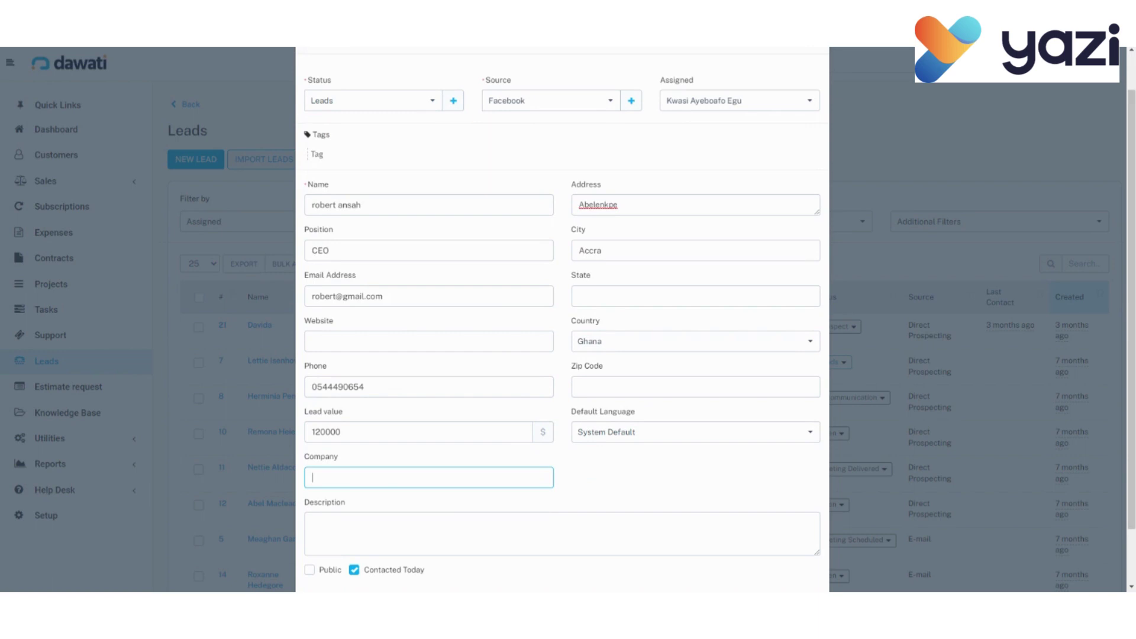
left_click(385, 494)
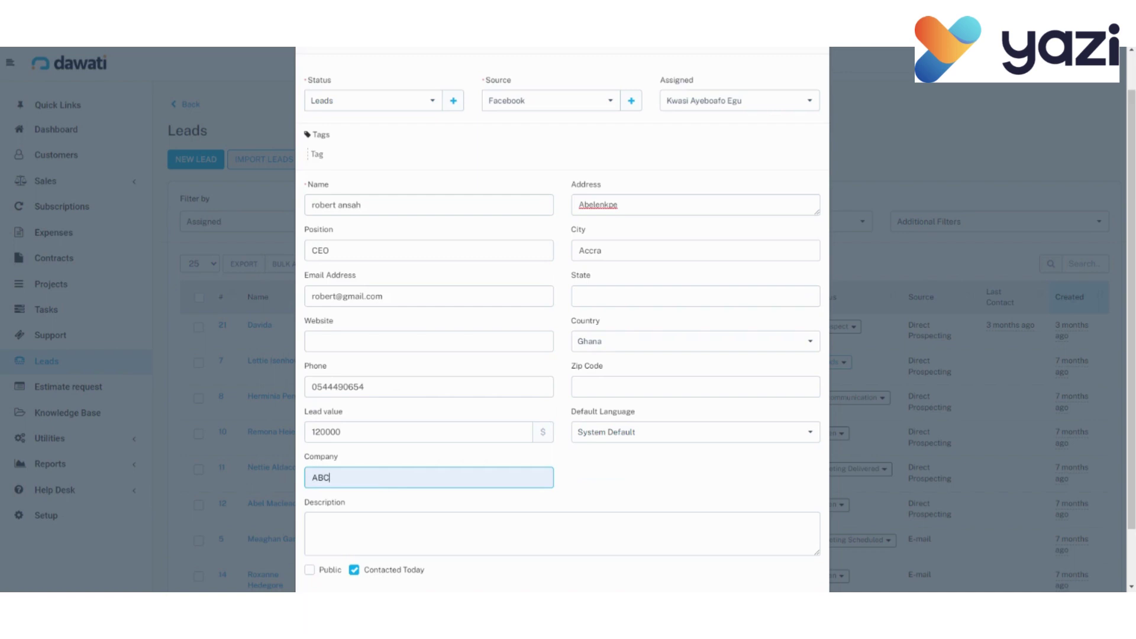
left_click(312, 523)
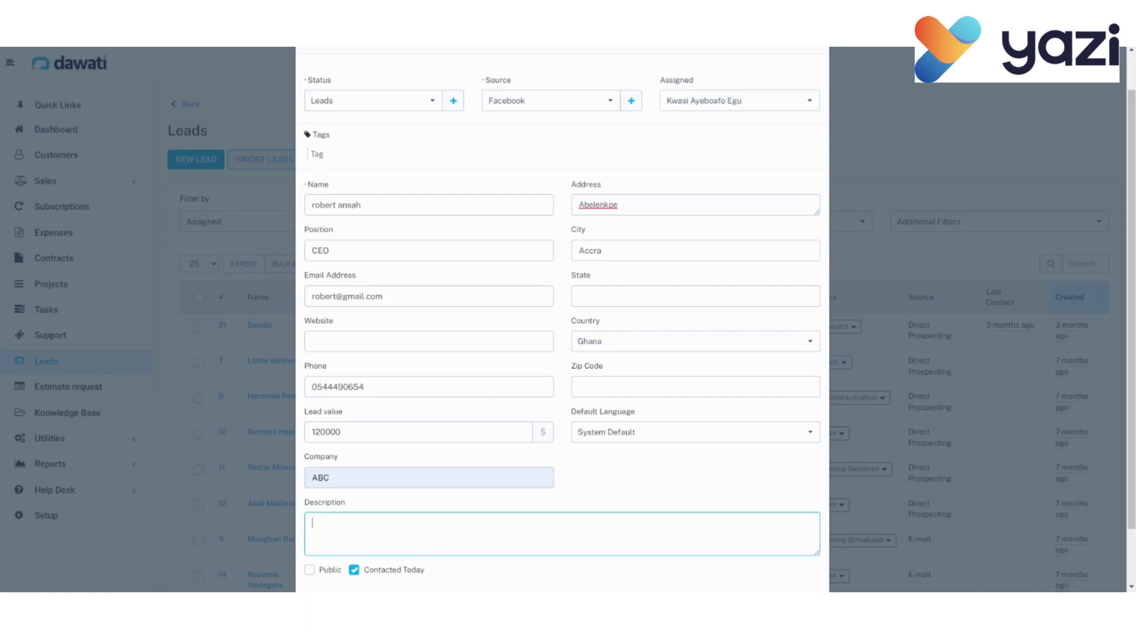
scroll(562, 319, "down", 2)
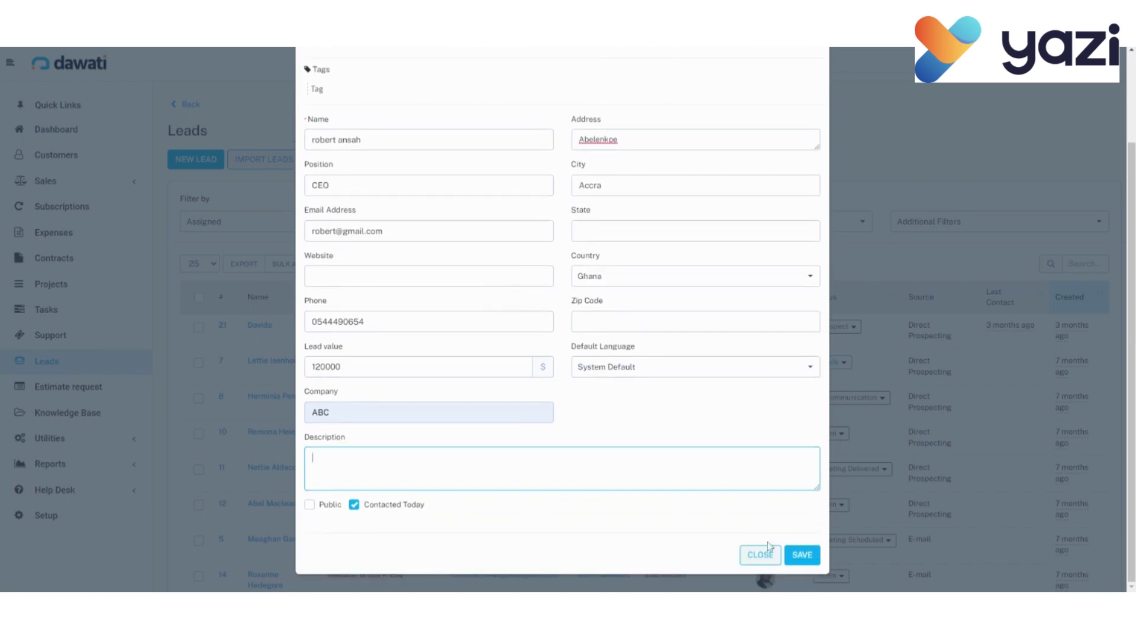
Save the lead and review its #25 profile showing $120,000.00, ABC, Leads and Facebook.
left_click(801, 556)
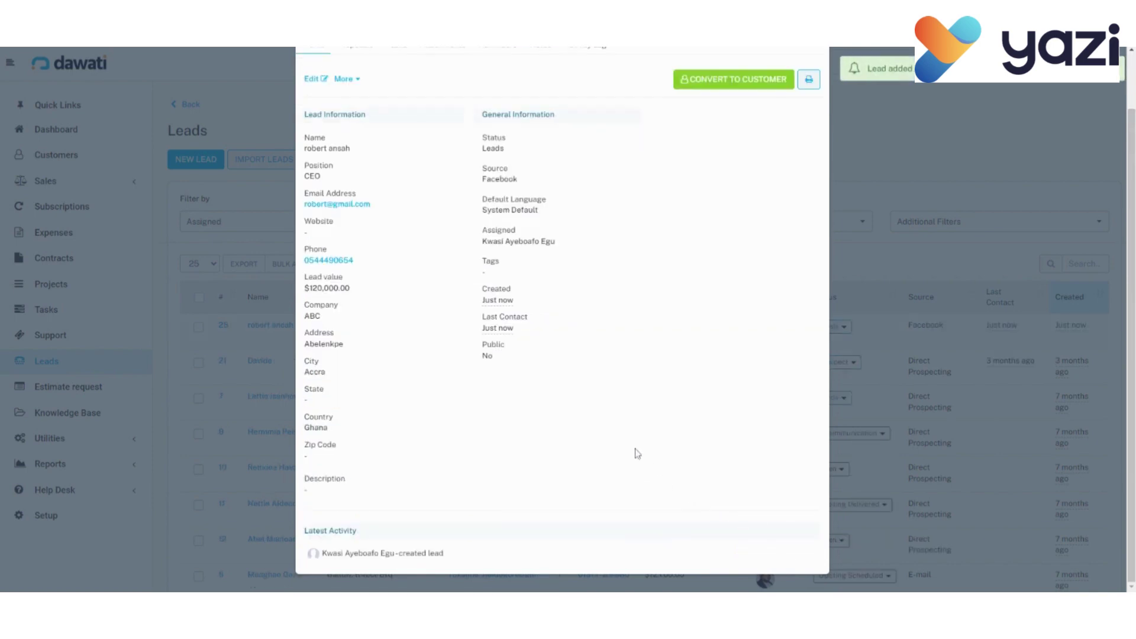
scroll(636, 453, "up", 2)
scroll(637, 453, "up", 2)
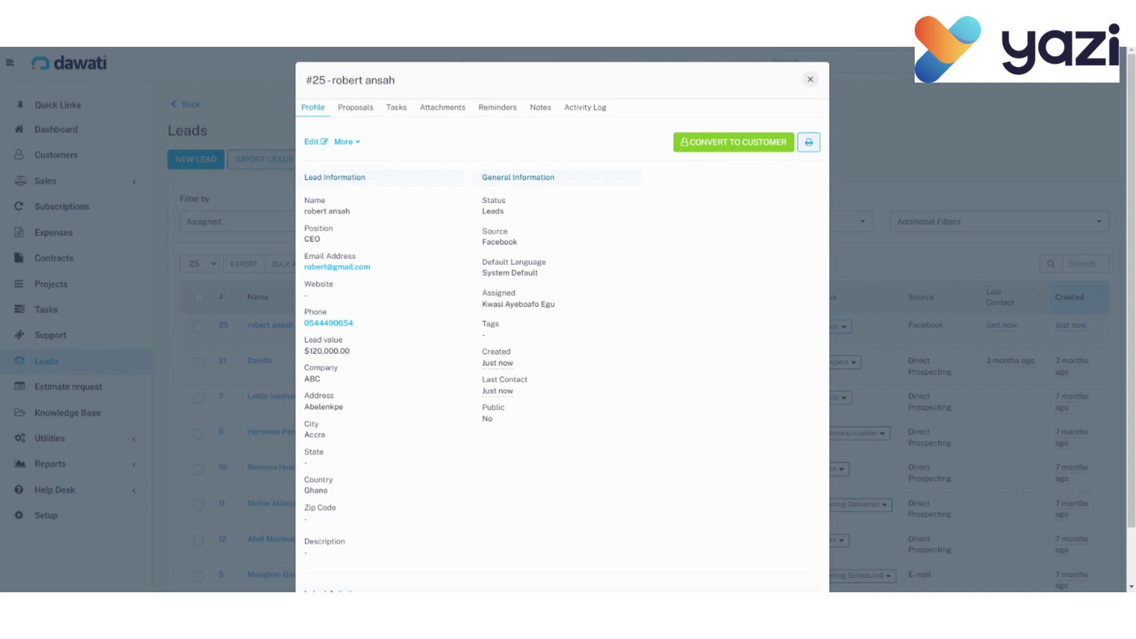
Close the lead #25 profile to return to the Leads table.
left_click(811, 80)
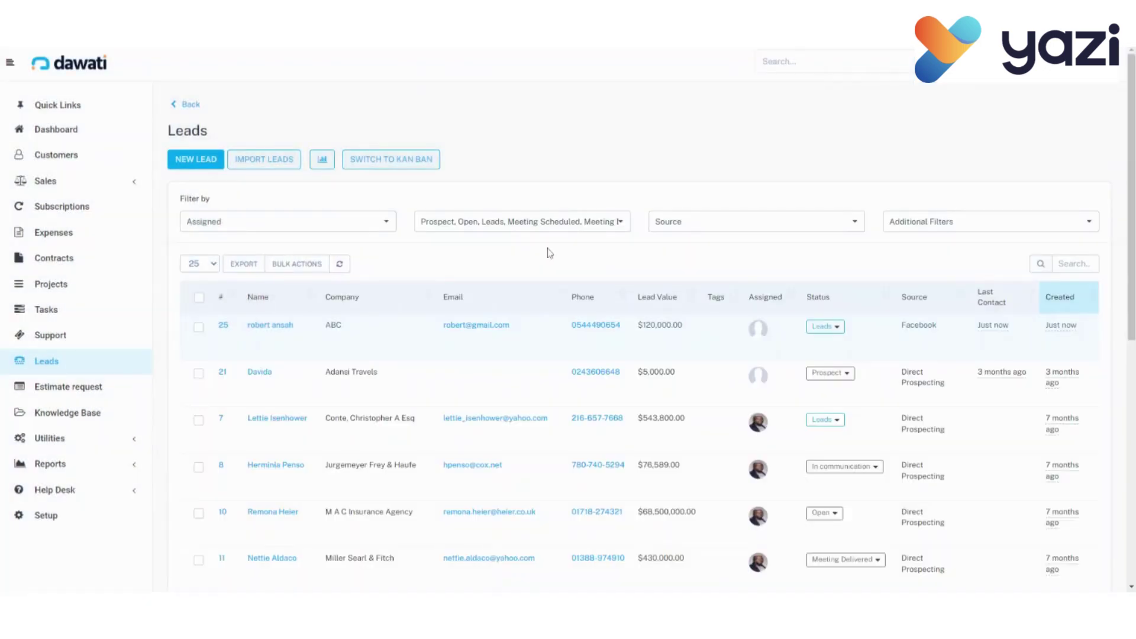